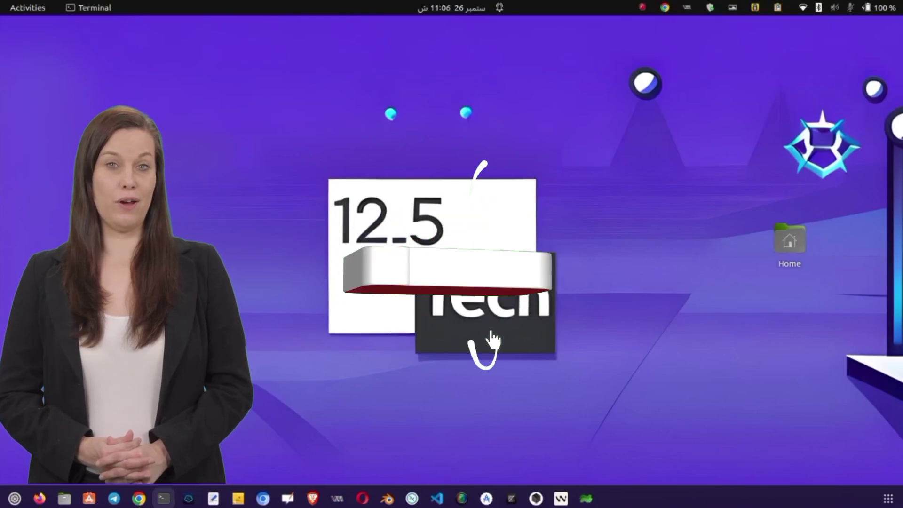
# - Run scrcpy in the terminal, then rerun it after the offline-device error to mirror the phone
pyautogui.moveTo(268, 103); pyautogui.dragTo(460, 135)
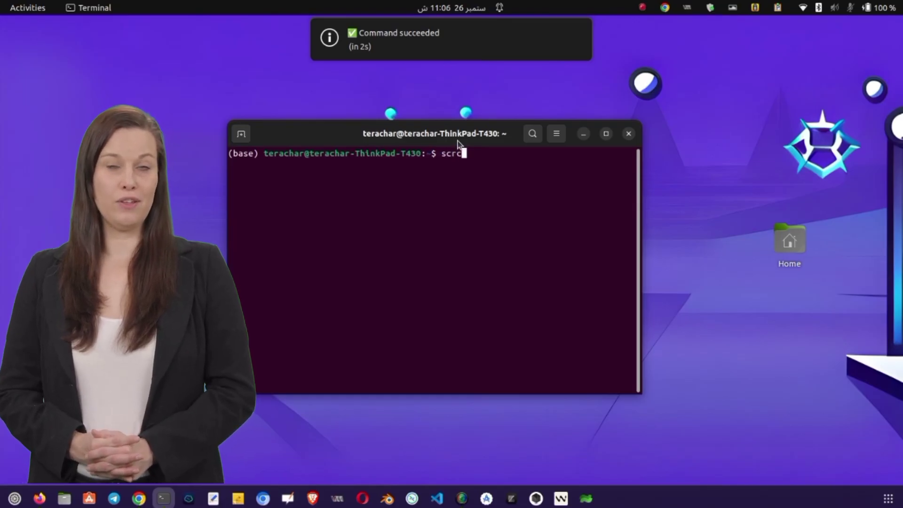
pyautogui.press('Return')
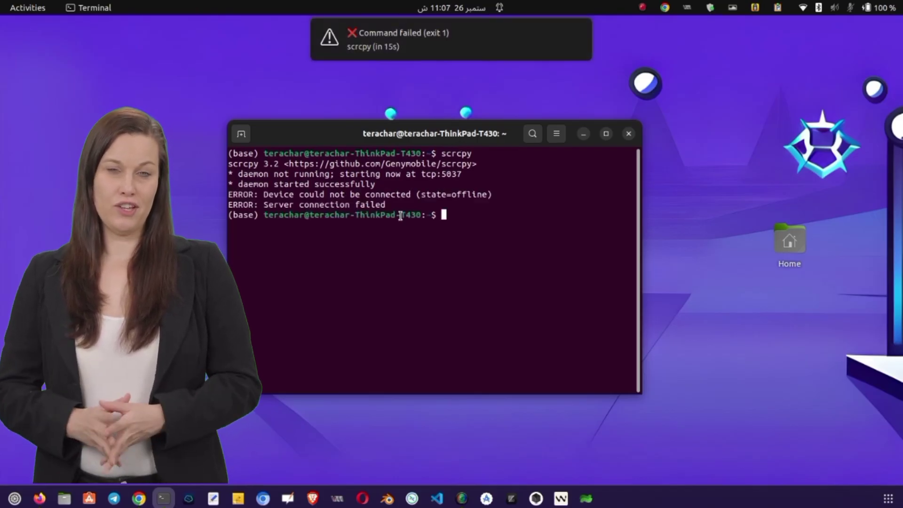
pyautogui.press('Up')
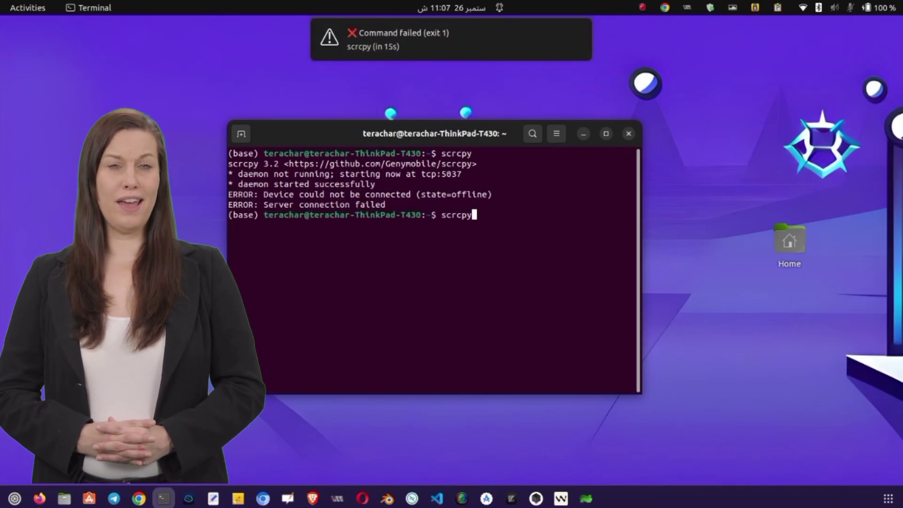
pyautogui.press('Return')
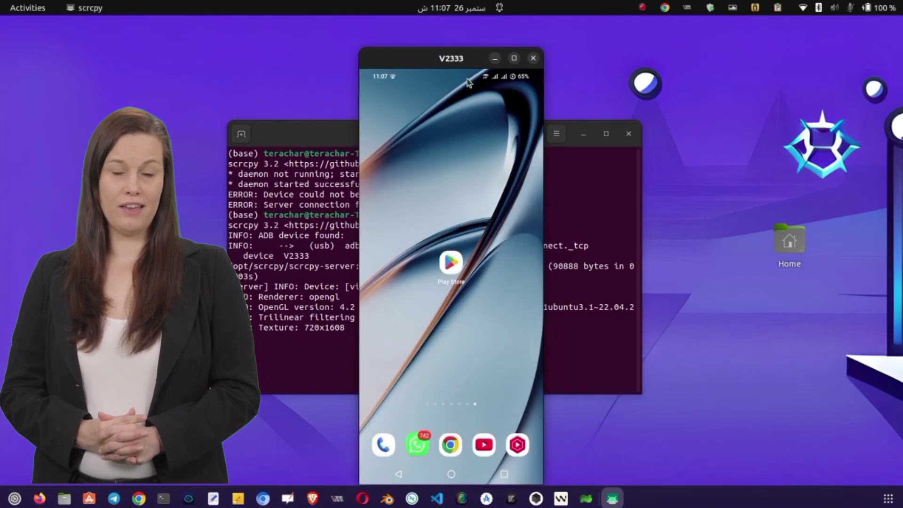
# - Dock the V2333 mirror window at the right edge, keep it Always on Top, and minimize the terminal
pyautogui.moveTo(456, 64); pyautogui.dragTo(800, 57)
pyautogui.rightClick(800, 57)
pyautogui.click(772, 169)
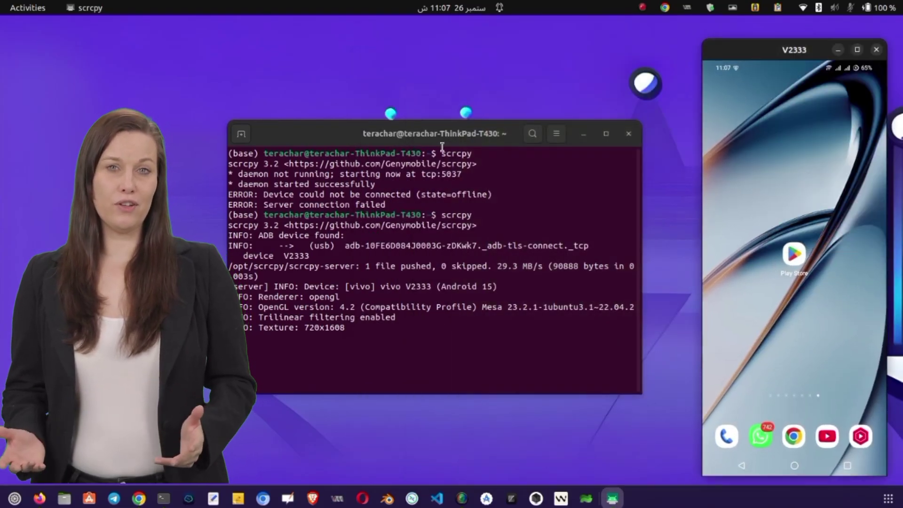
pyautogui.click(583, 136)
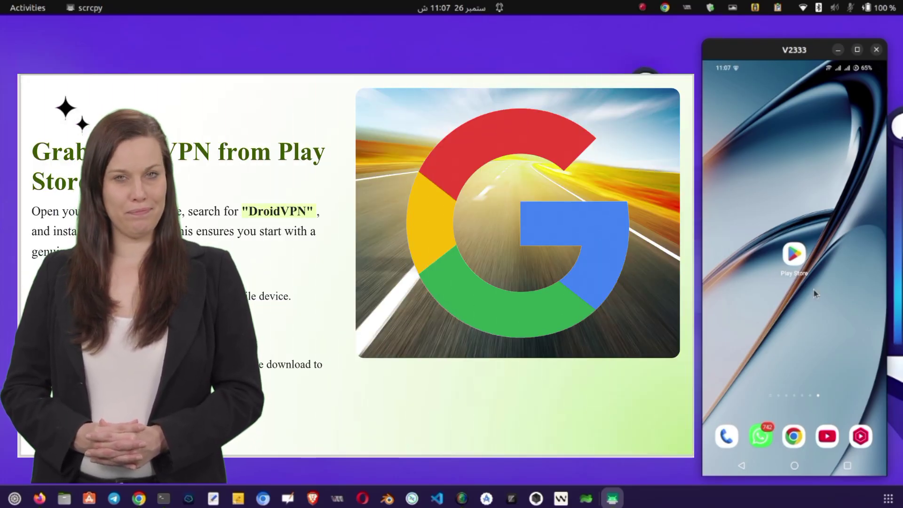
# - Search the phone's Play Store for 'droidvpn'
pyautogui.click(795, 264)
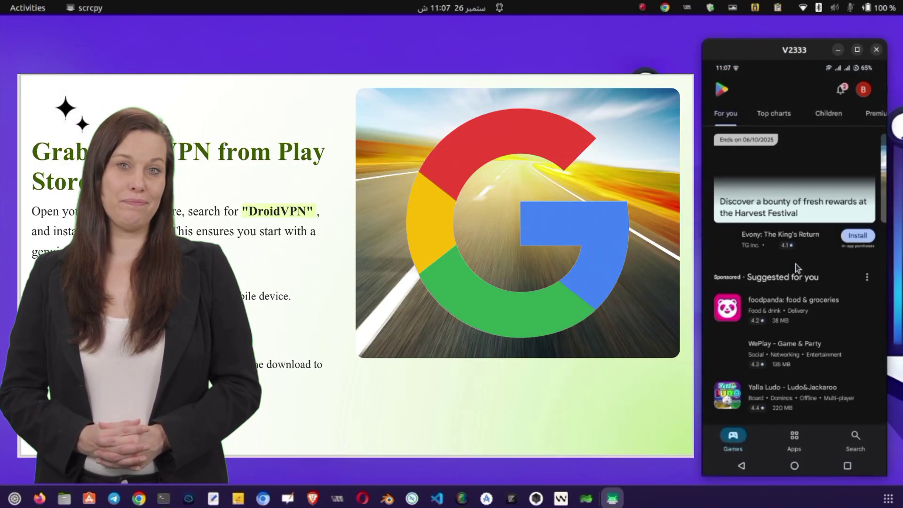
pyautogui.click(864, 443)
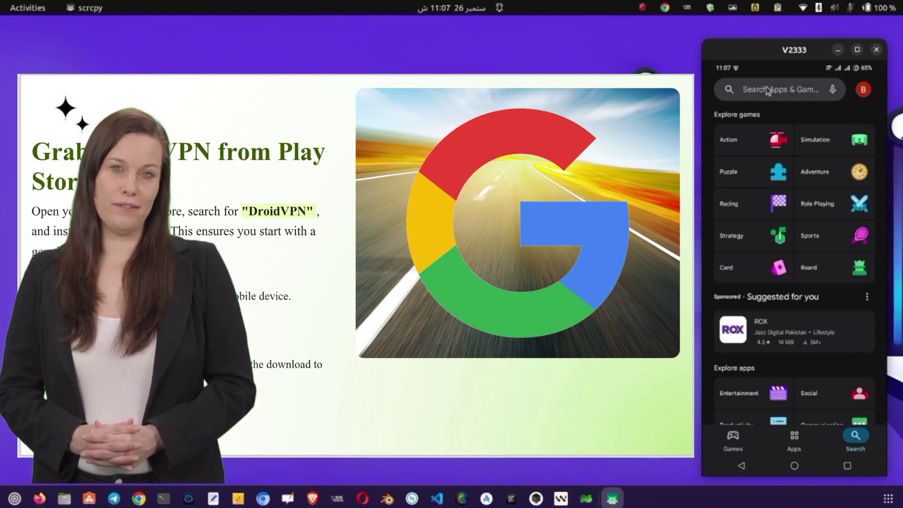
pyautogui.click(767, 90)
pyautogui.write('drio')
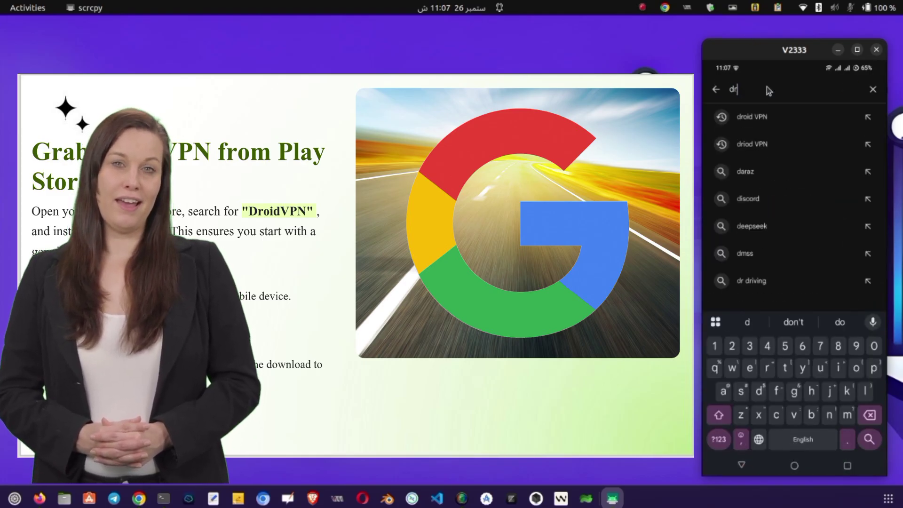
pyautogui.press('BackSpace')
pyautogui.press('BackSpace')
pyautogui.press('BackSpace')
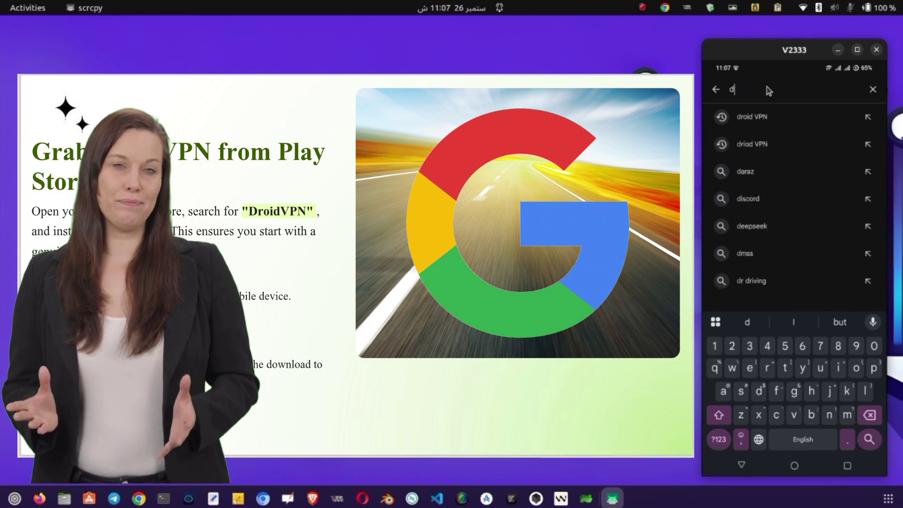
pyautogui.write('roid')
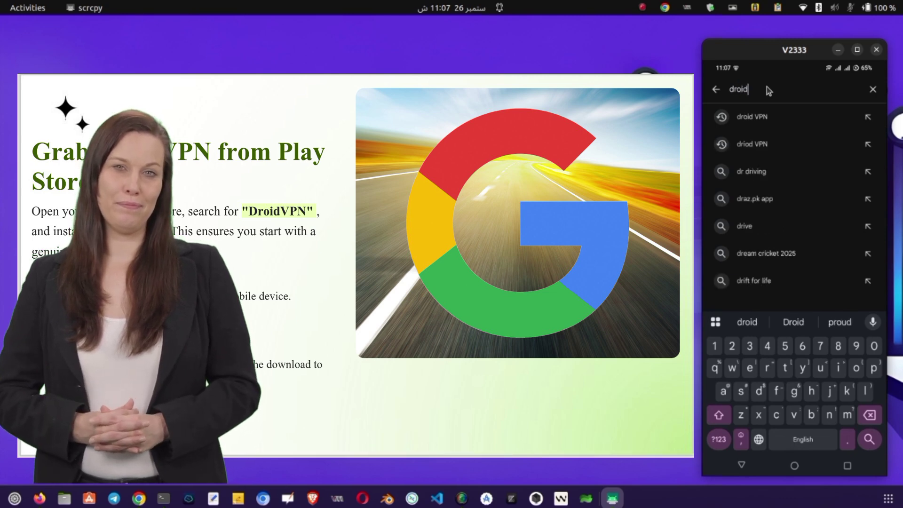
pyautogui.write('vpn')
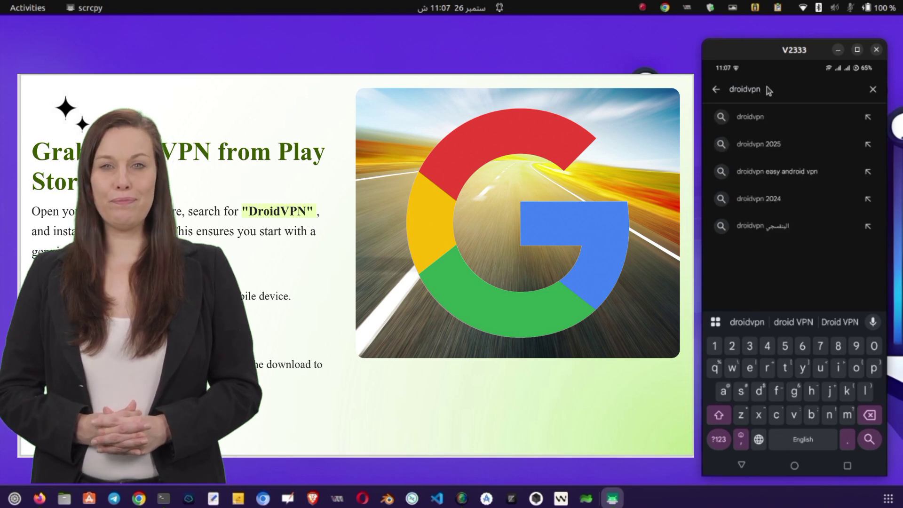
pyautogui.press('Return')
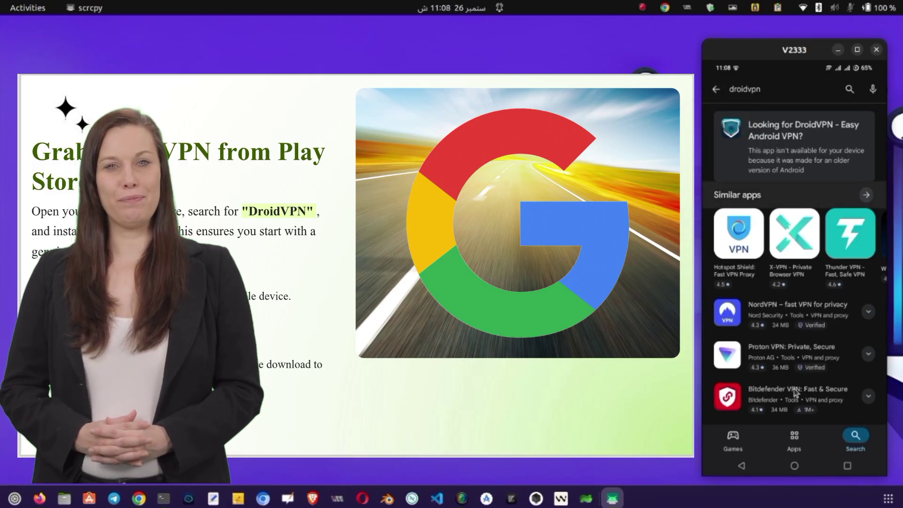
# - Install DroidVPN - Easy Android VPN from its Google Play result in Chrome and launch it
pyautogui.click(794, 466)
pyautogui.click(793, 436)
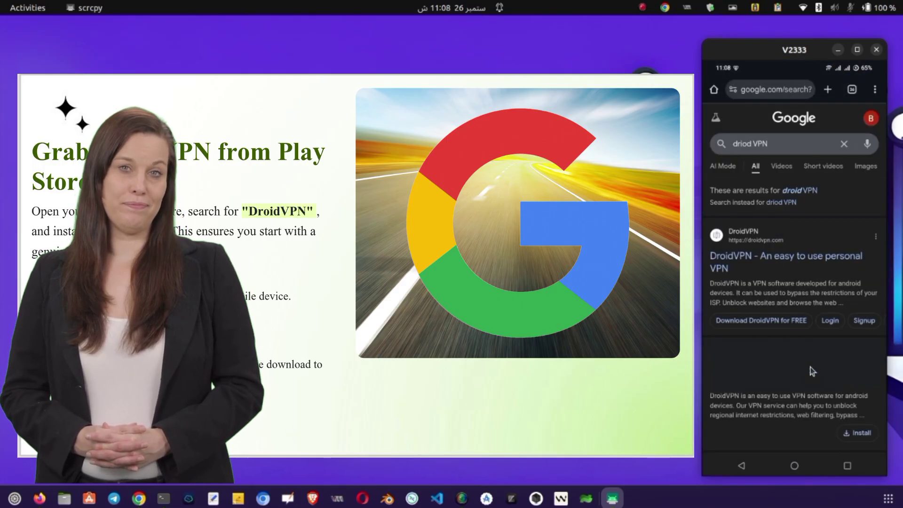
pyautogui.click(810, 370)
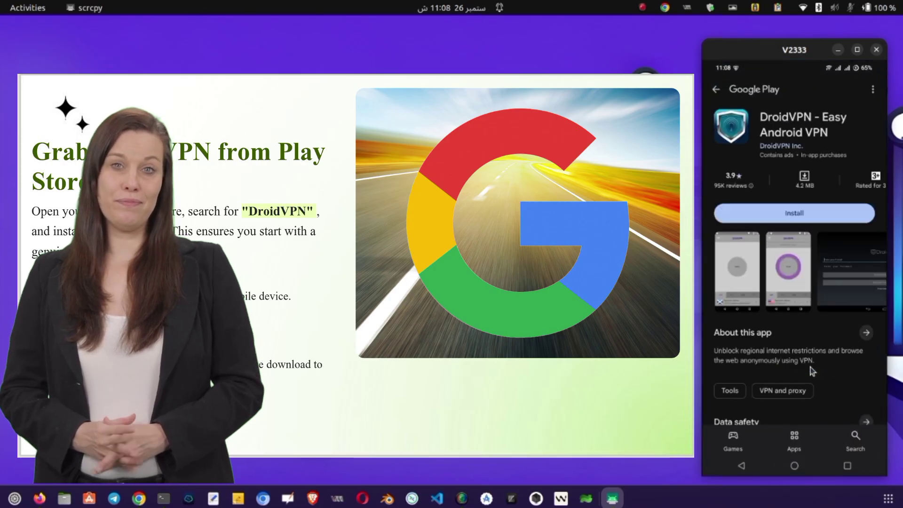
pyautogui.click(803, 211)
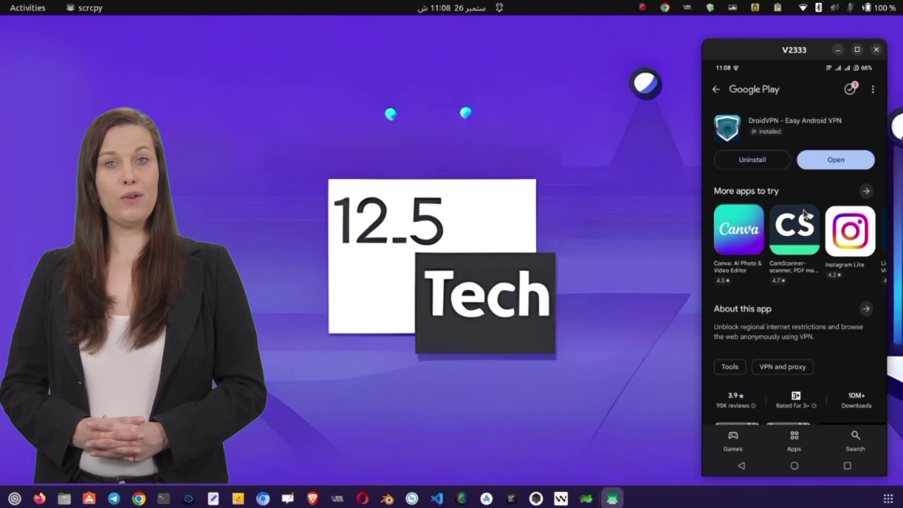
pyautogui.click(837, 159)
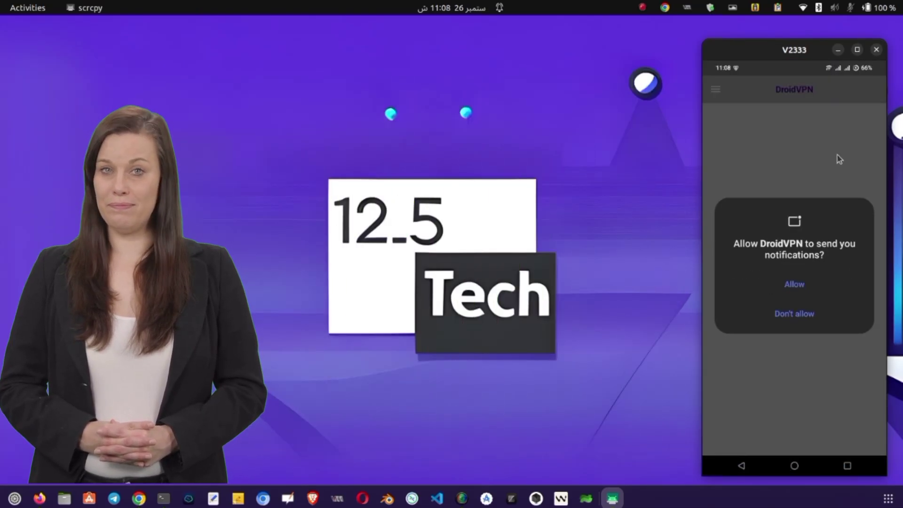
# - Allow DroidVPN notifications and set the connection protocol to UDP
pyautogui.click(798, 281)
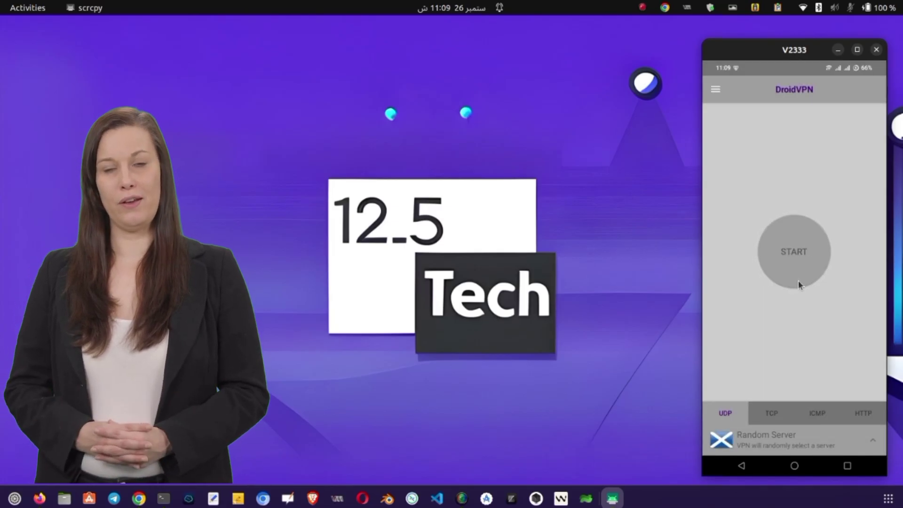
pyautogui.click(775, 418)
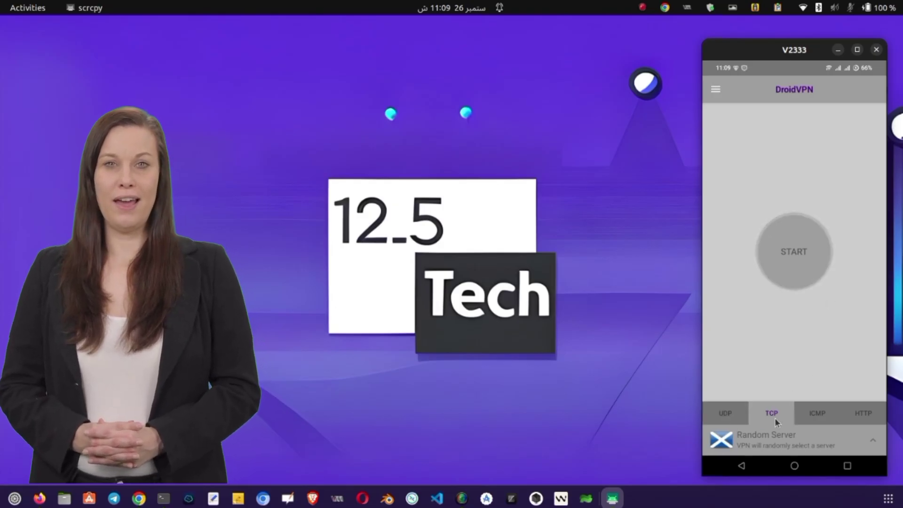
pyautogui.click(827, 413)
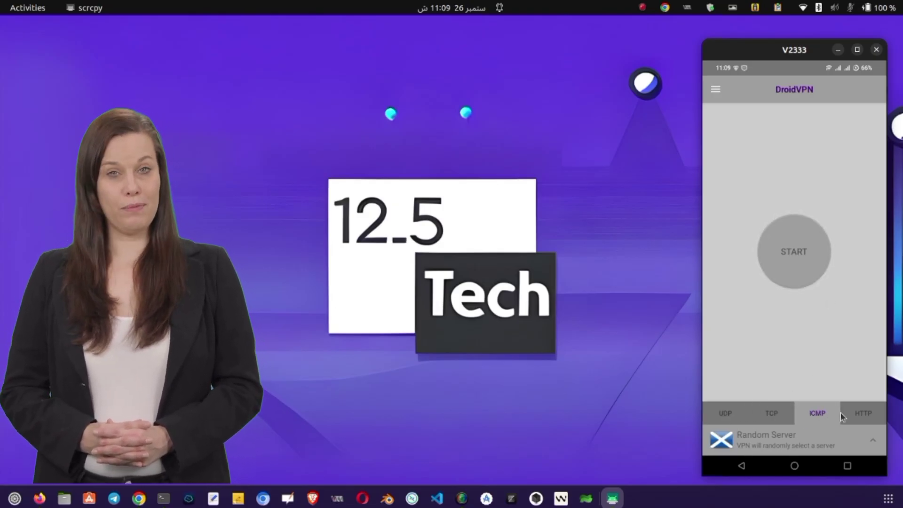
pyautogui.click(873, 413)
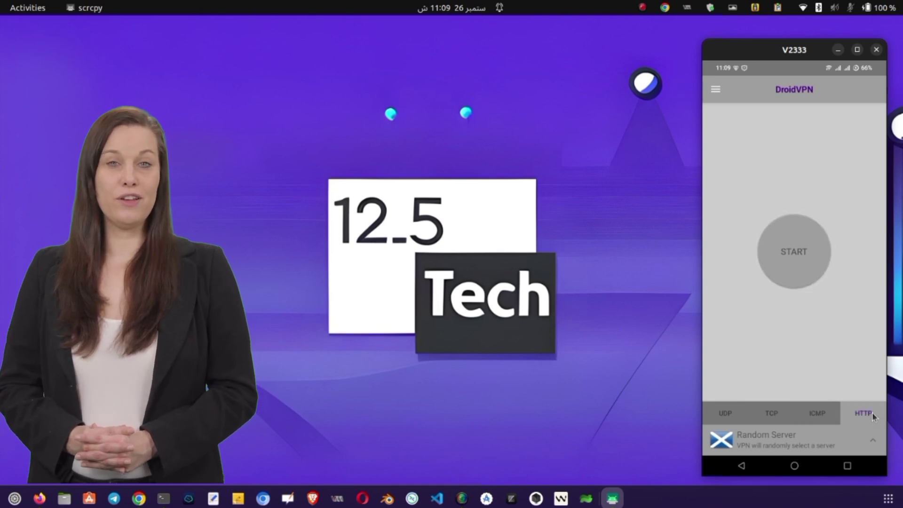
pyautogui.click(724, 413)
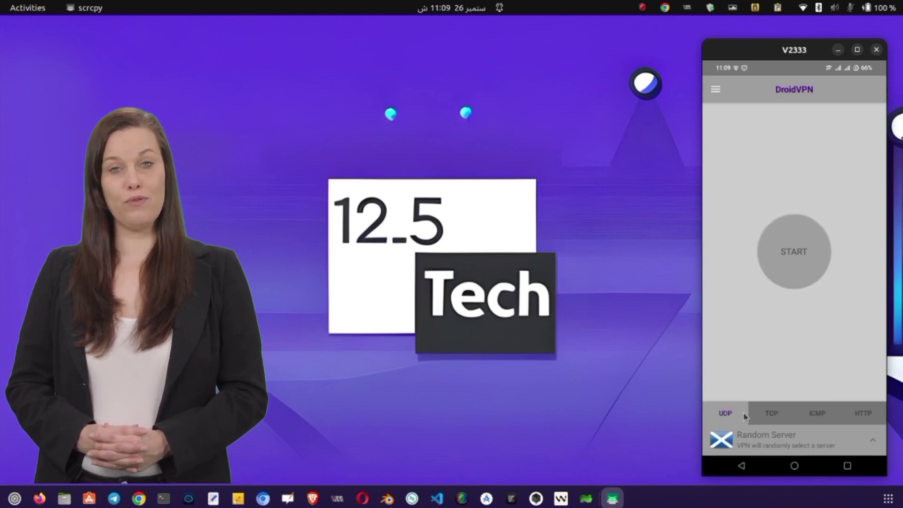
# - Browse the Select Server list and leave Random Server selected
pyautogui.click(763, 439)
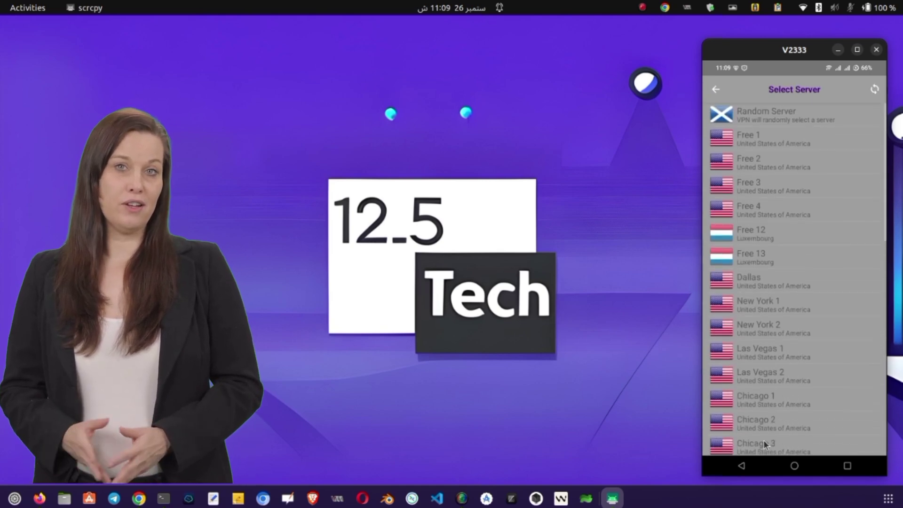
pyautogui.scroll(-10, 787, 260)
pyautogui.scroll(-3, 786, 260)
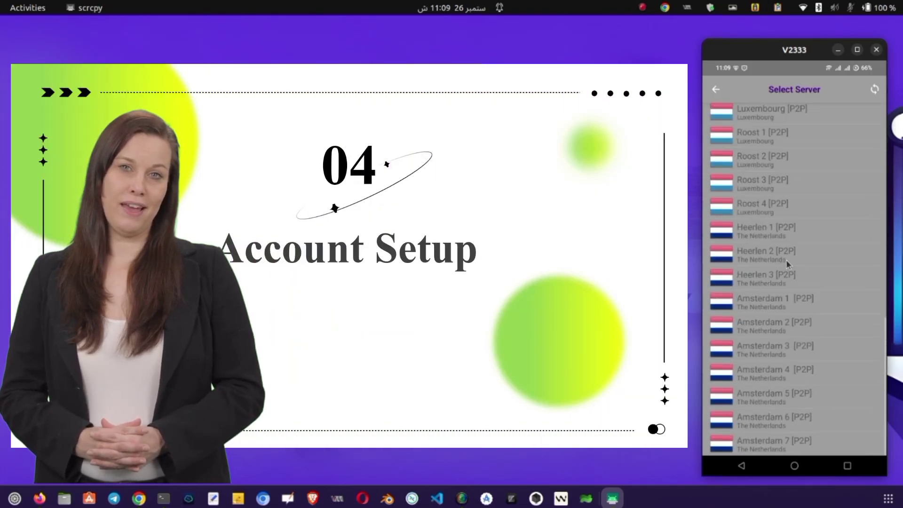
pyautogui.scroll(10, 787, 260)
pyautogui.scroll(2, 787, 259)
pyautogui.click(717, 90)
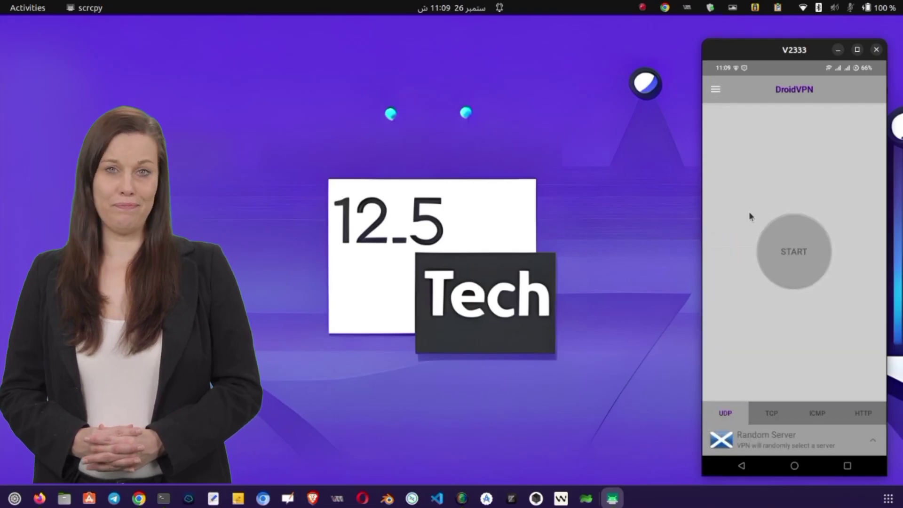
# - Go to DroidVPN's Account login screen and follow SIGNUP FOR FREE to droidvpn.com's signup page
pyautogui.click(716, 90)
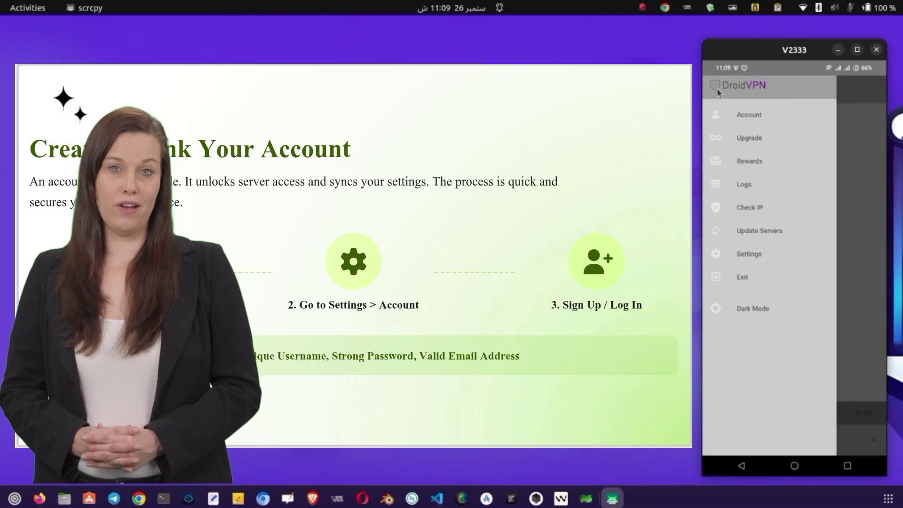
pyautogui.click(737, 121)
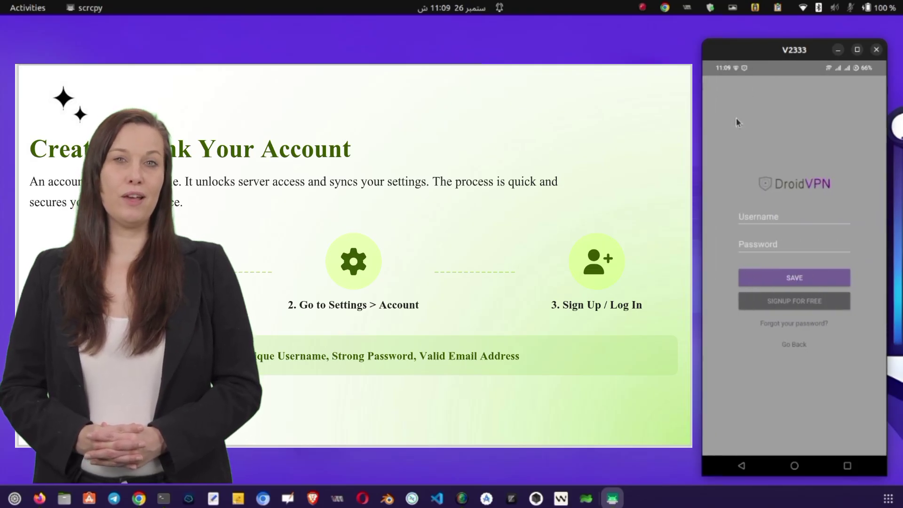
pyautogui.click(768, 217)
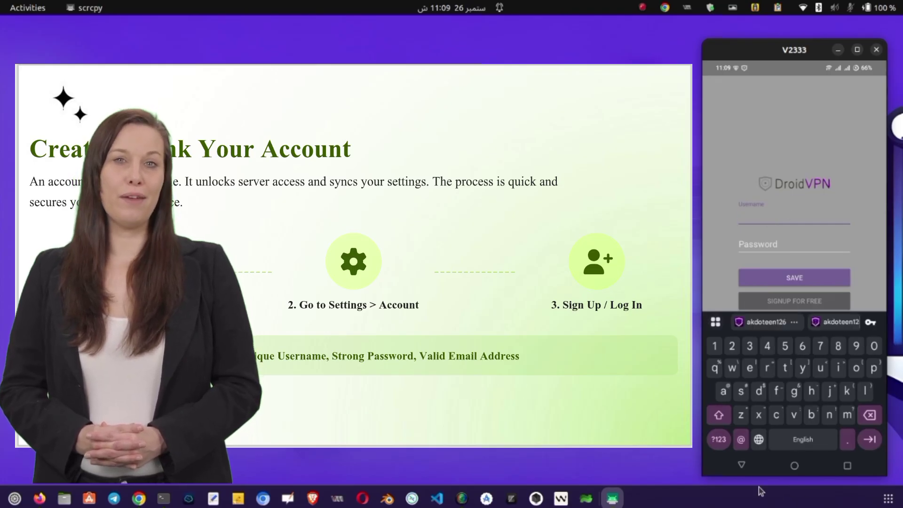
pyautogui.click(742, 466)
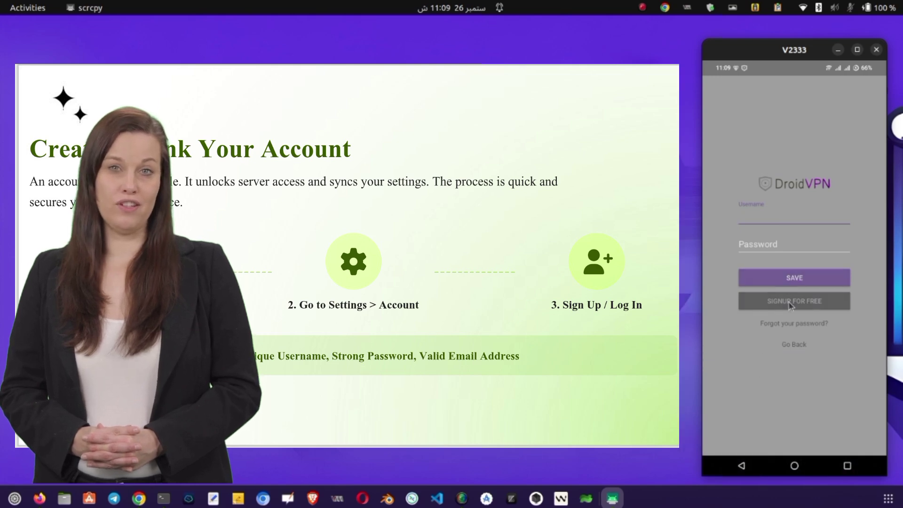
pyautogui.moveTo(788, 301); pyautogui.dragTo(543, 315)
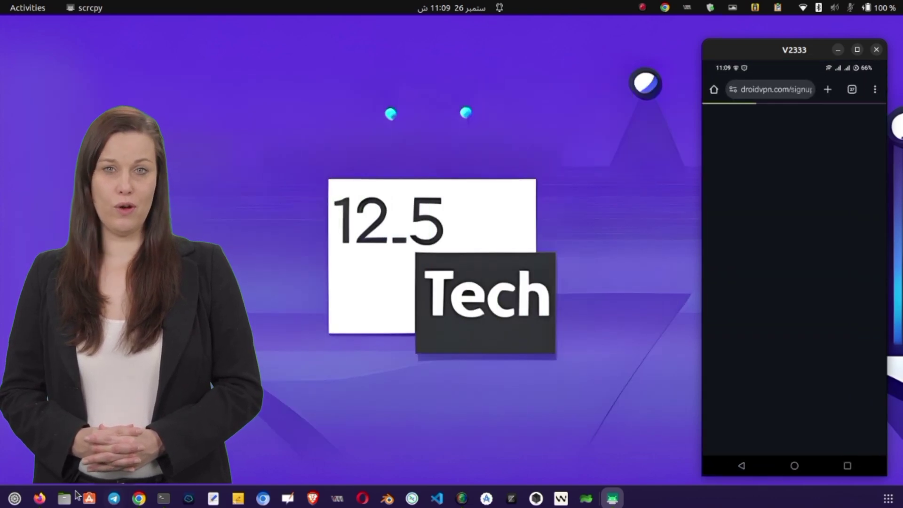
# - Open the phone's droidvpn.com/signup link in Firefox on the desktop
pyautogui.click(39, 498)
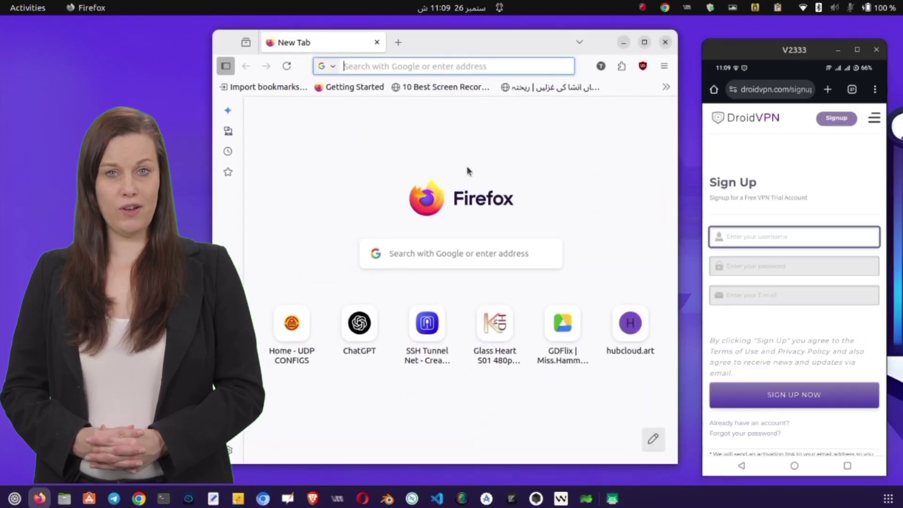
pyautogui.click(781, 91)
pyautogui.click(849, 116)
pyautogui.click(460, 66)
pyautogui.hotkey('ctrl', 'v')
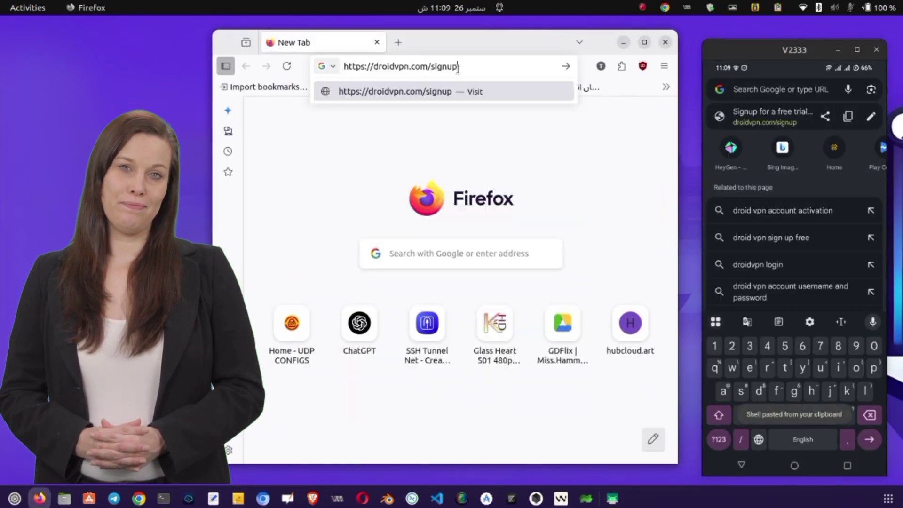
pyautogui.press('Return')
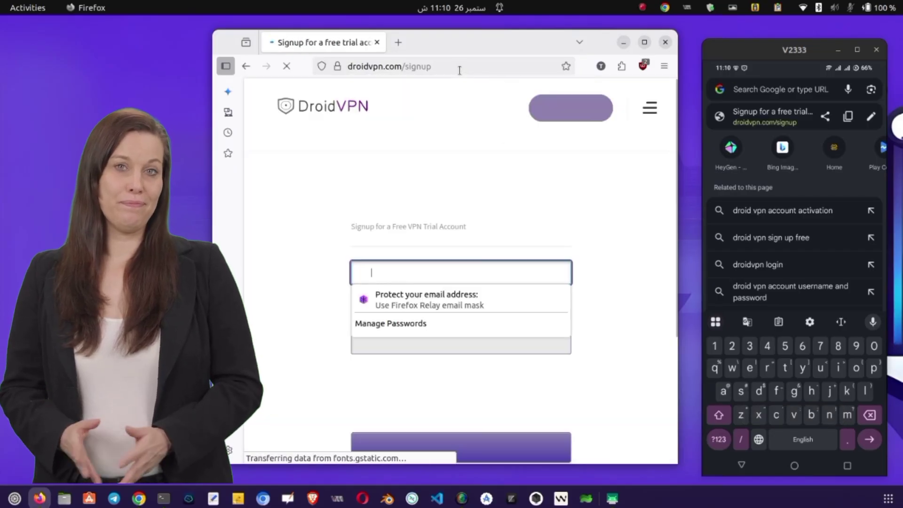
# - Hide the phone's keyboard and load tmail.io in a new Firefox tab
pyautogui.click(740, 466)
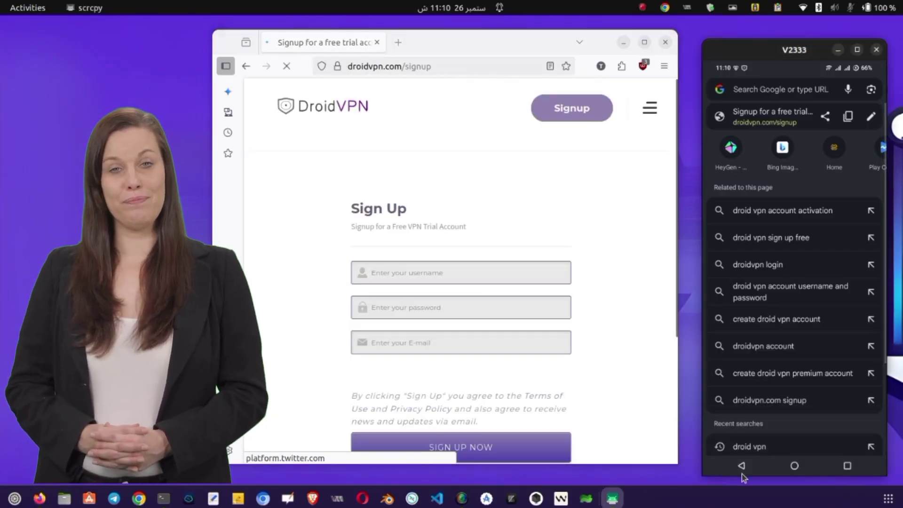
pyautogui.click(741, 466)
pyautogui.click(410, 46)
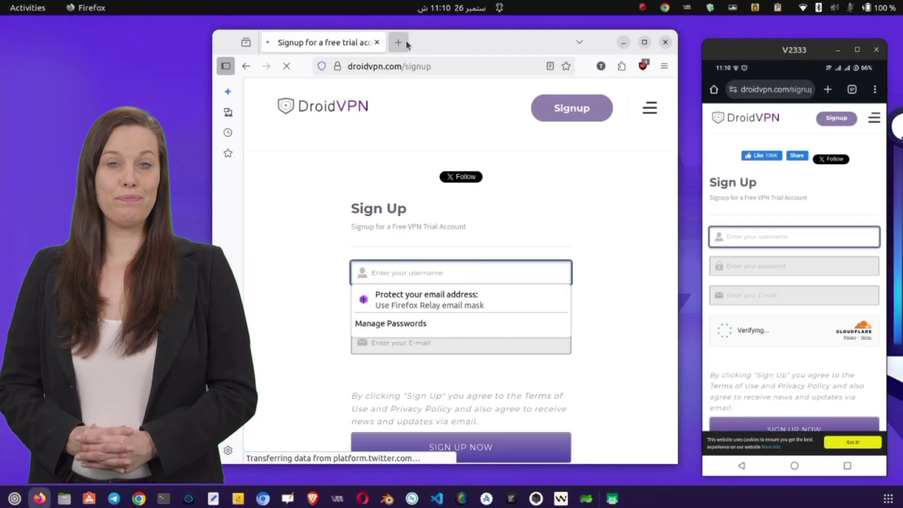
pyautogui.click(403, 43)
pyautogui.write('tmail.io')
pyautogui.press('Return')
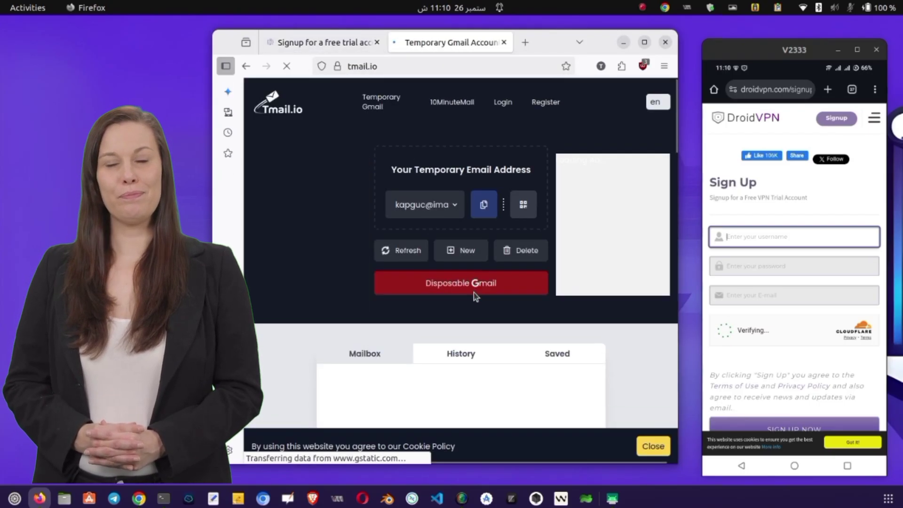
# - Use a Tmail.io disposable Gmail address as the signup username with a securely generated password
pyautogui.click(449, 293)
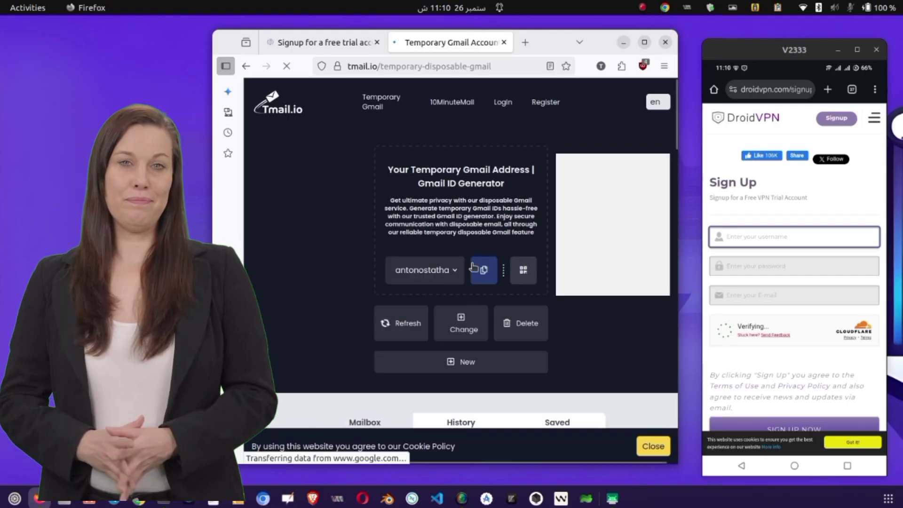
pyautogui.click(485, 272)
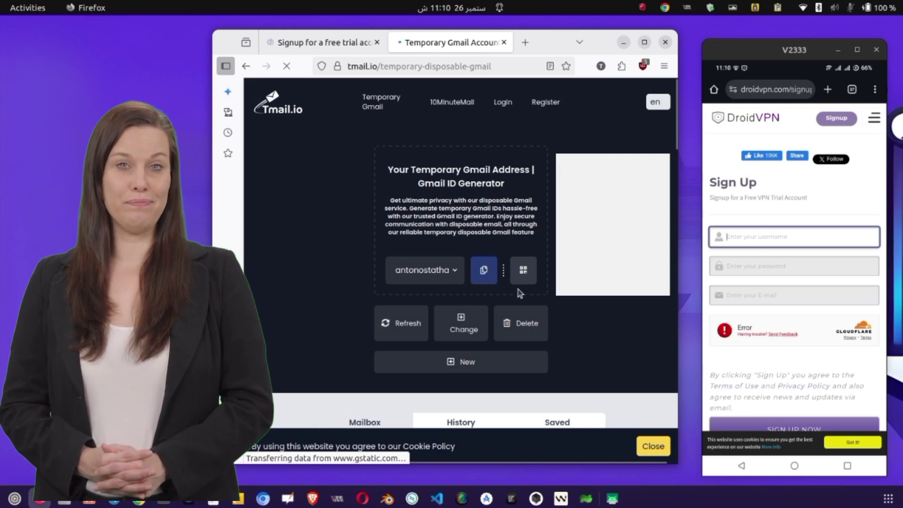
pyautogui.click(339, 45)
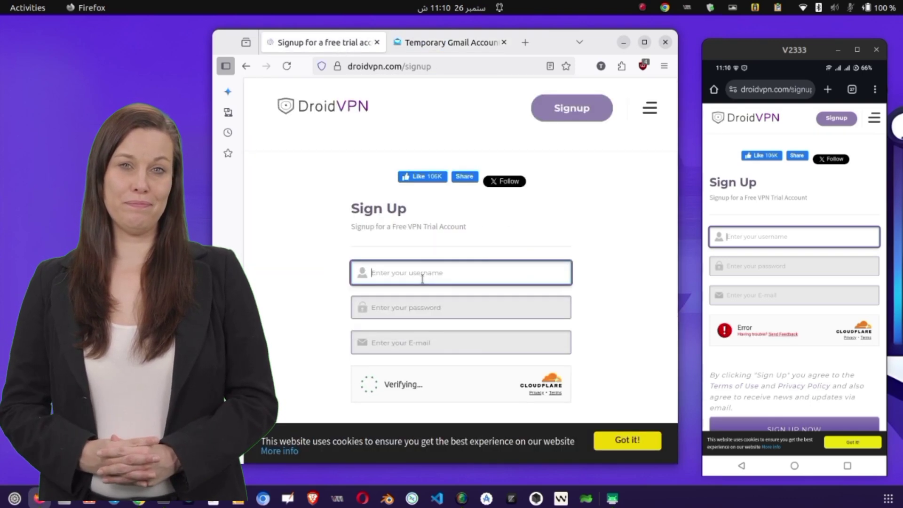
pyautogui.hotkey('ctrl', 'v')
pyautogui.click(312, 316)
pyautogui.click(384, 306)
pyautogui.click(404, 333)
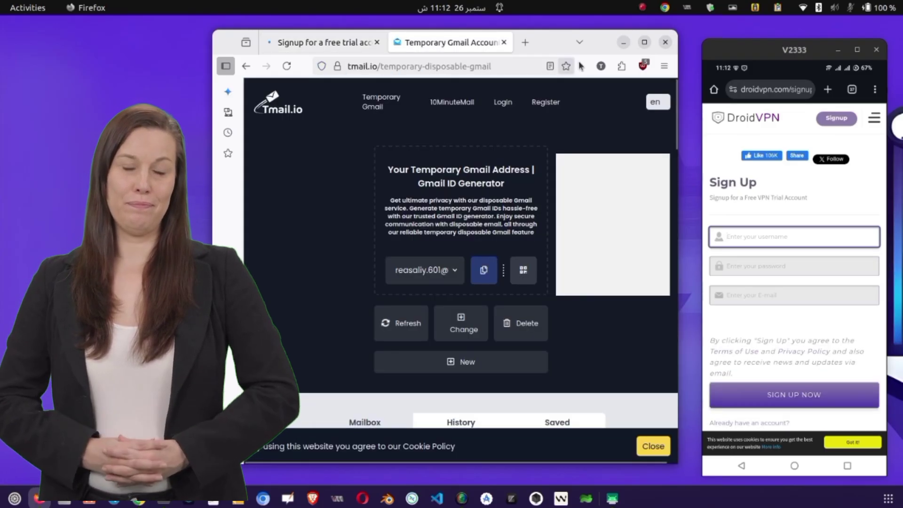
# - Minimize Firefox and take the phone back to DroidVPN's main screen
pyautogui.click(624, 43)
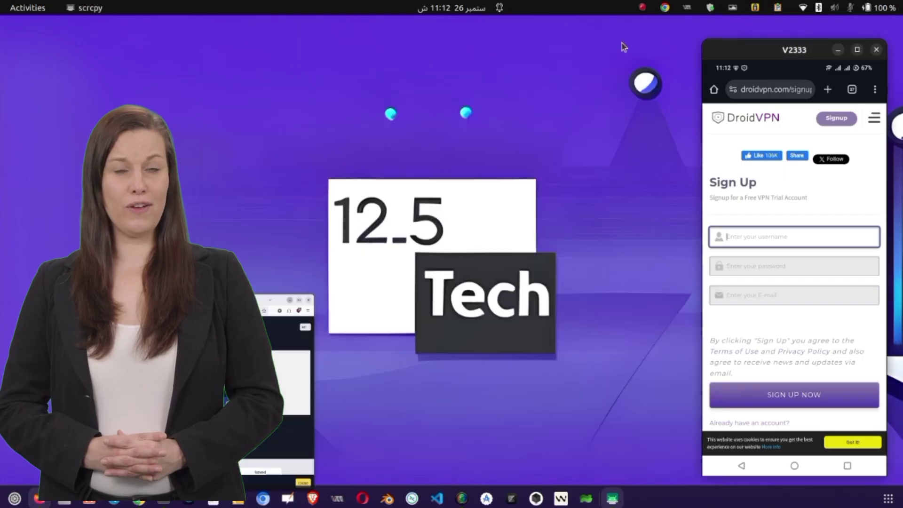
pyautogui.click(738, 470)
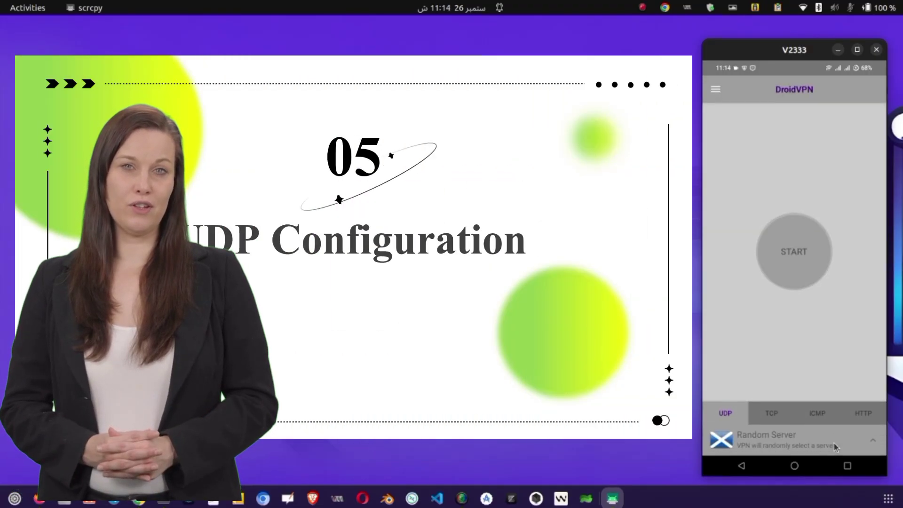
# - Navigate from DroidVPN's drawer through Settings to the UDP Settings page
pyautogui.click(716, 89)
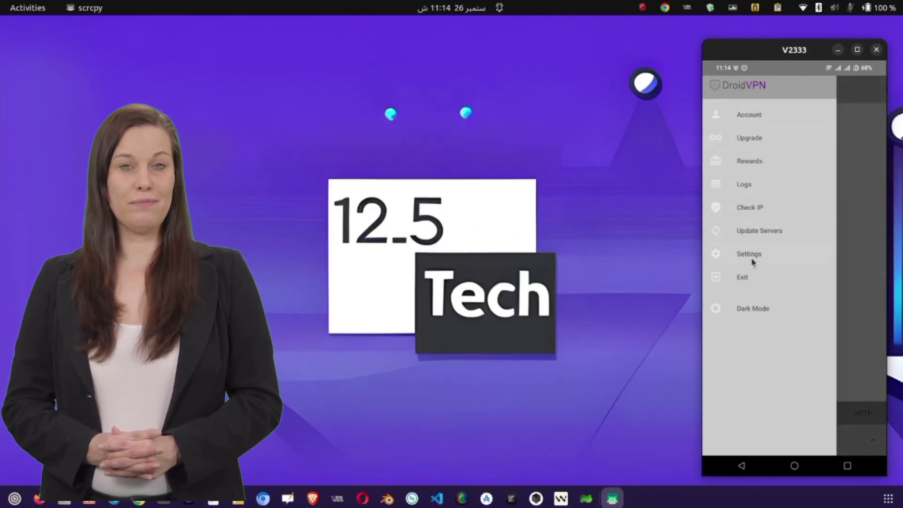
pyautogui.click(750, 255)
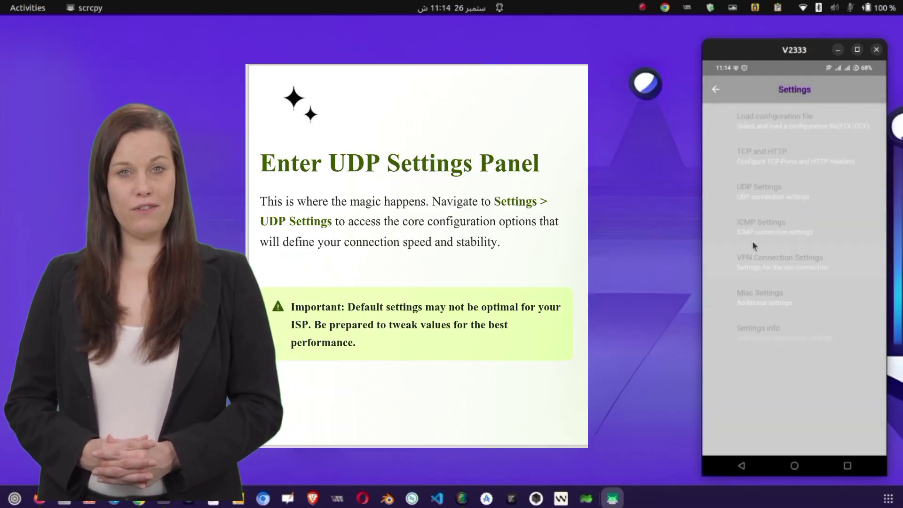
pyautogui.click(758, 191)
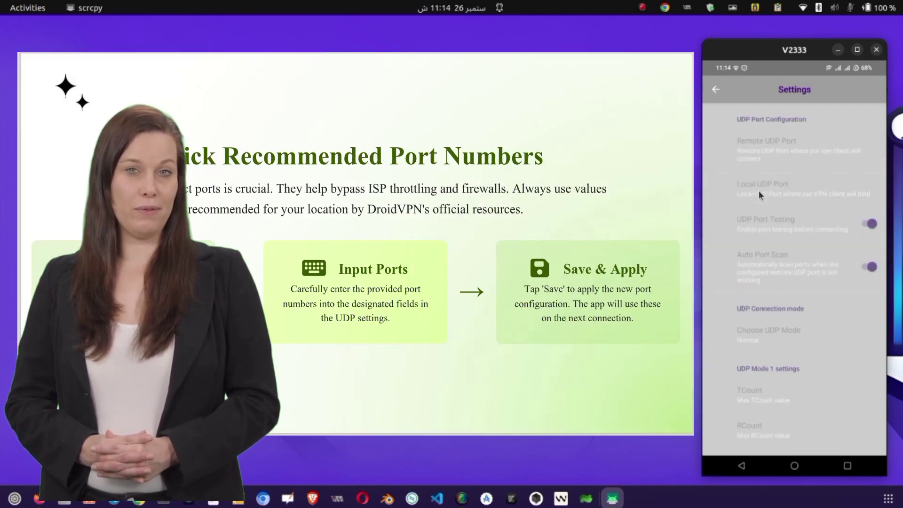
# - Leave the Remote and Local UDP Port values unchanged by cancelling both entries
pyautogui.click(756, 148)
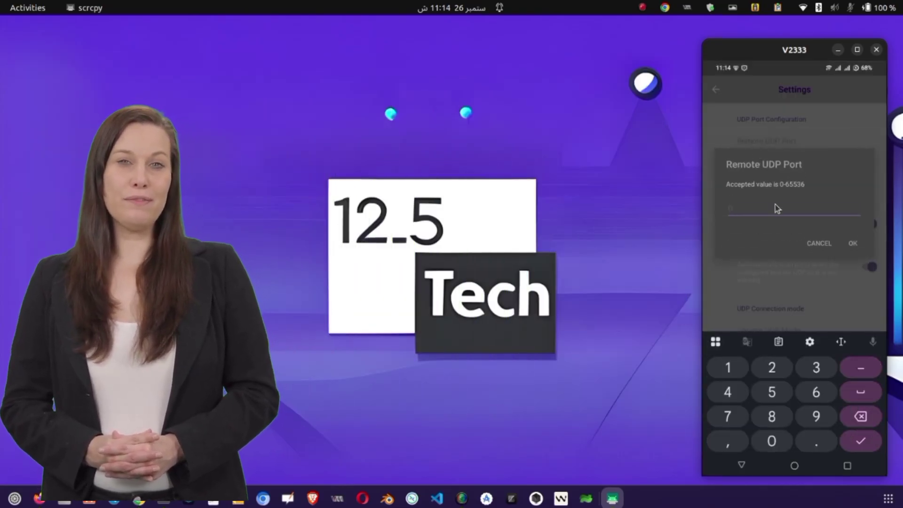
pyautogui.click(824, 243)
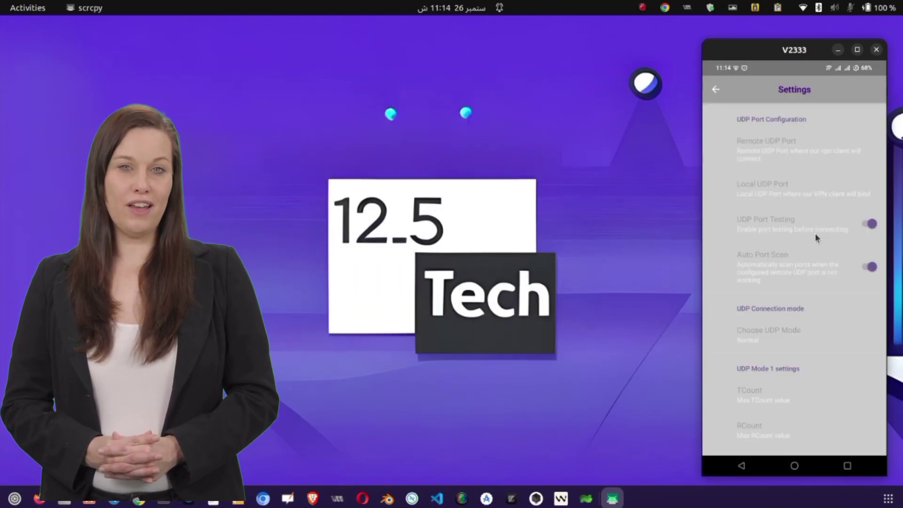
pyautogui.click(789, 203)
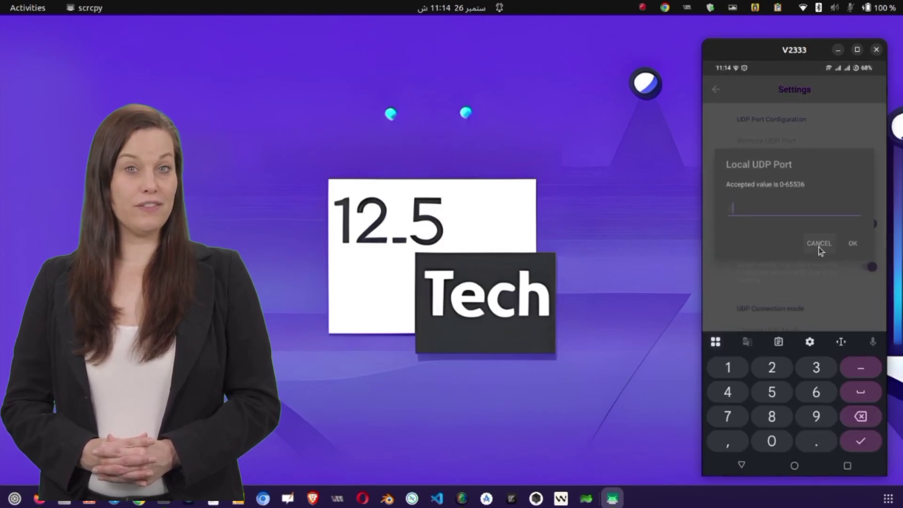
pyautogui.click(819, 245)
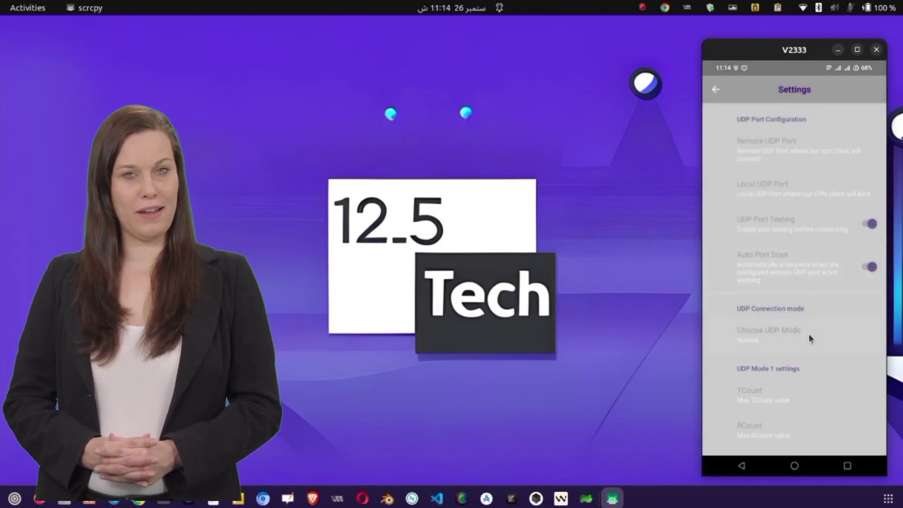
# - Try UDP connection Mode 1, then set the mode back to Normal
pyautogui.click(769, 331)
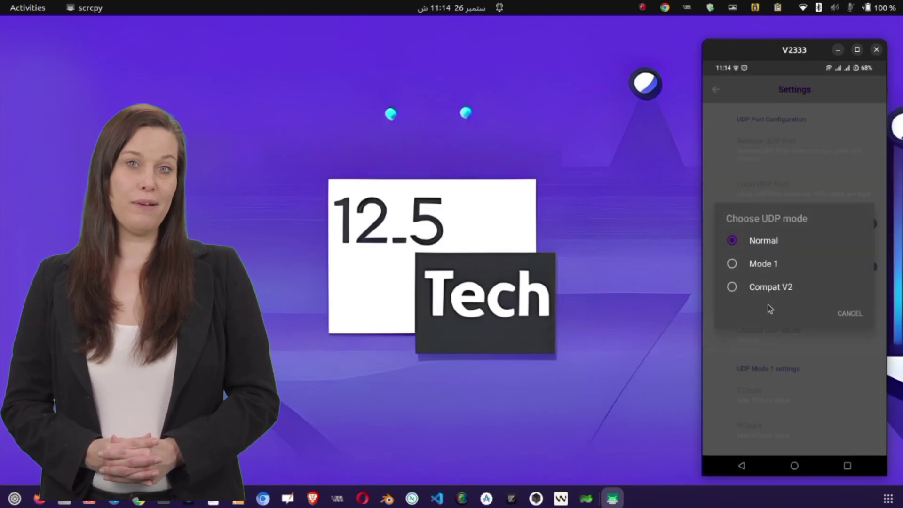
pyautogui.click(764, 263)
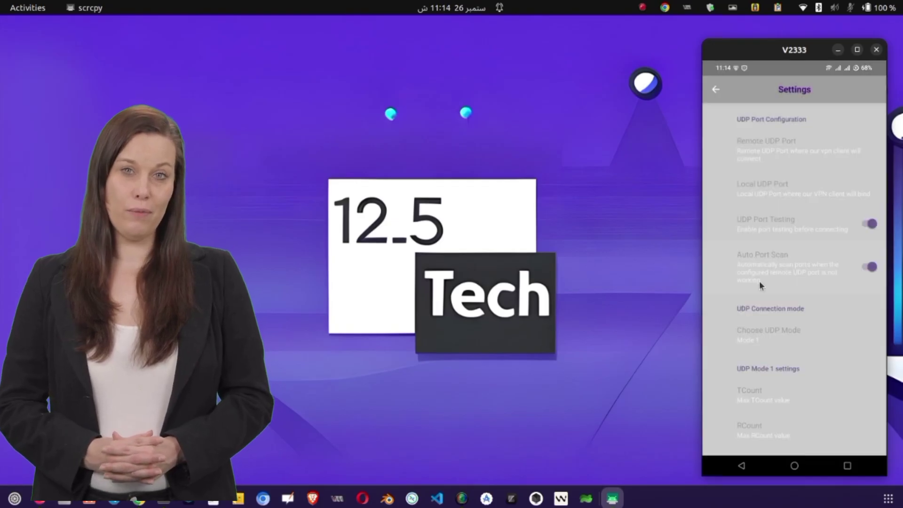
pyautogui.click(777, 327)
pyautogui.click(755, 244)
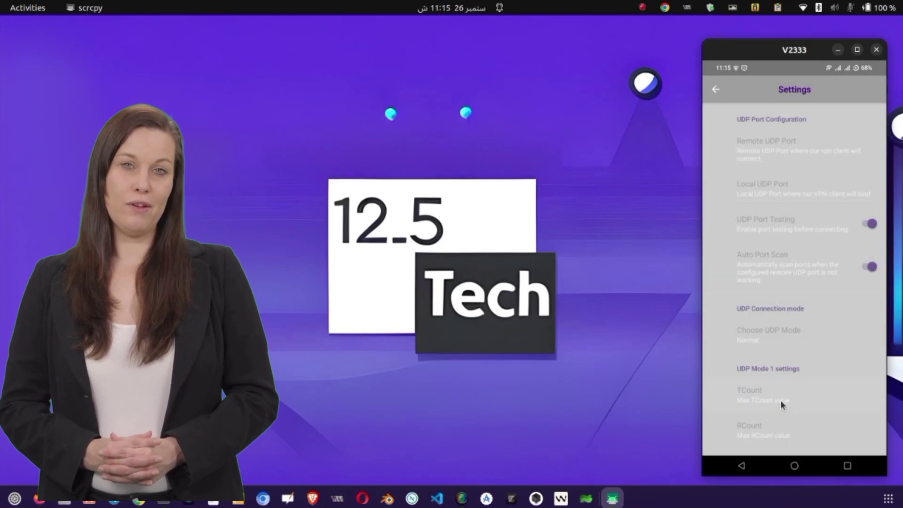
# - Return to the main screen, allow DroidVPN's VPN connection request, and start connecting to a random server
pyautogui.click(715, 87)
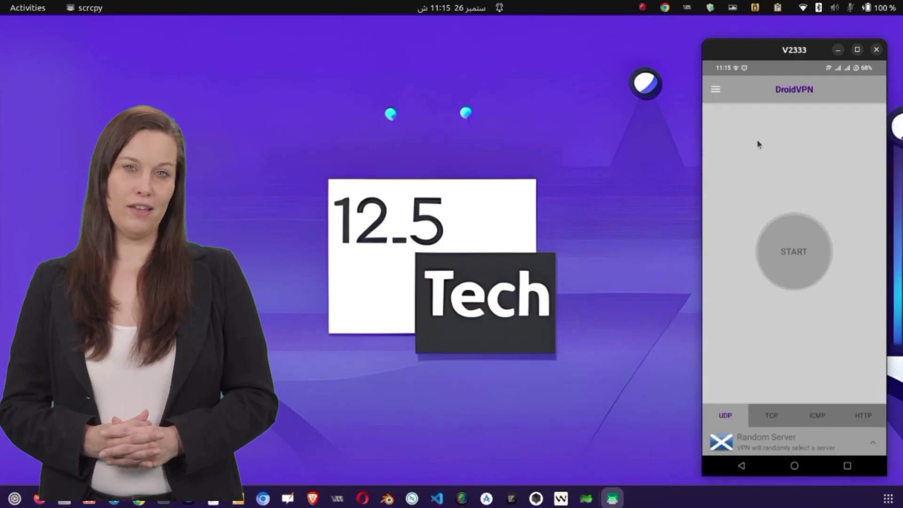
pyautogui.click(789, 243)
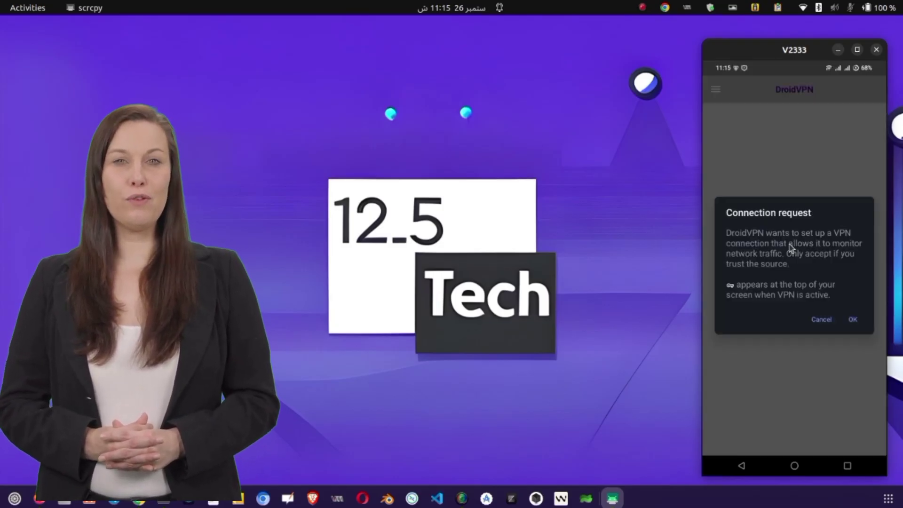
pyautogui.click(850, 320)
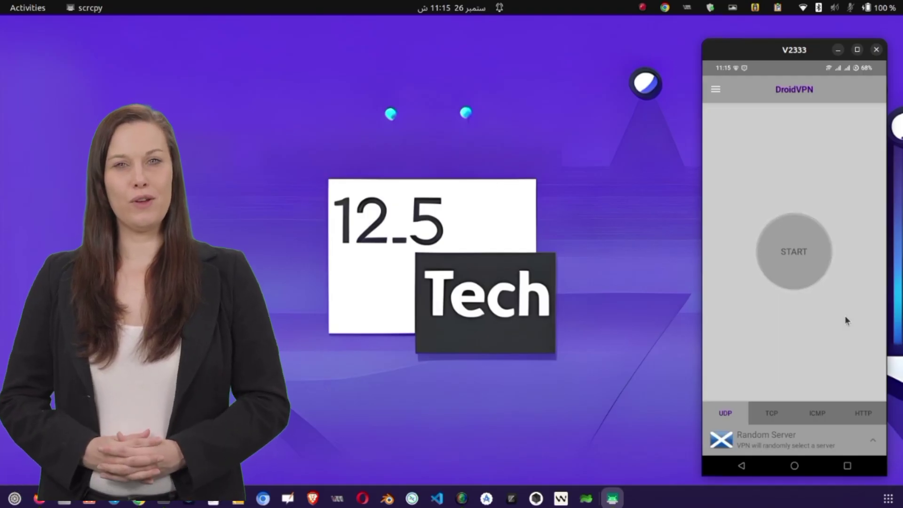
pyautogui.click(798, 259)
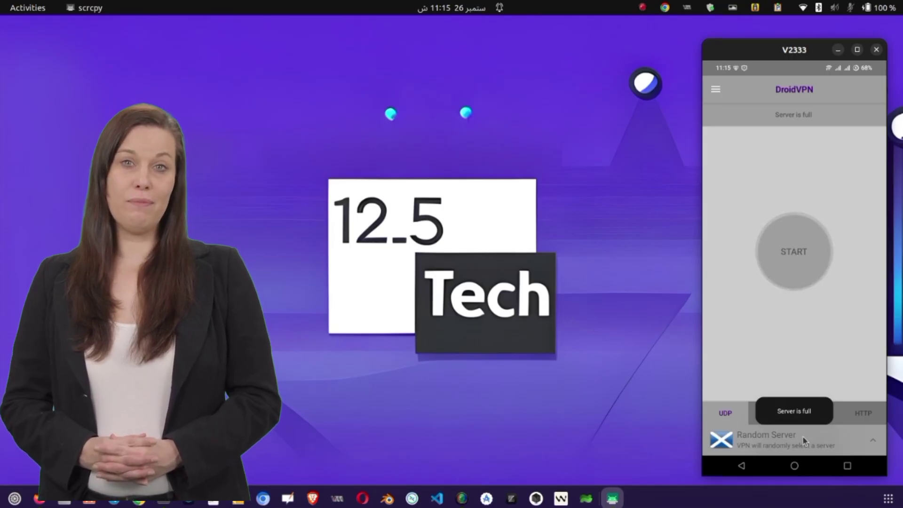
# - Select the Free 1 server and start connecting to it
pyautogui.click(804, 441)
pyautogui.click(784, 137)
pyautogui.click(801, 265)
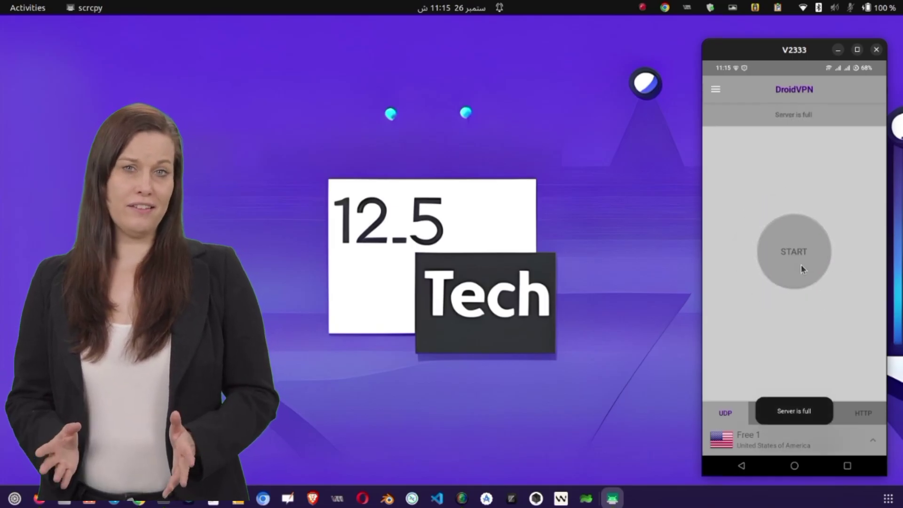
# - Switch to the Free 12 Luxembourg server and start connecting through it
pyautogui.click(767, 436)
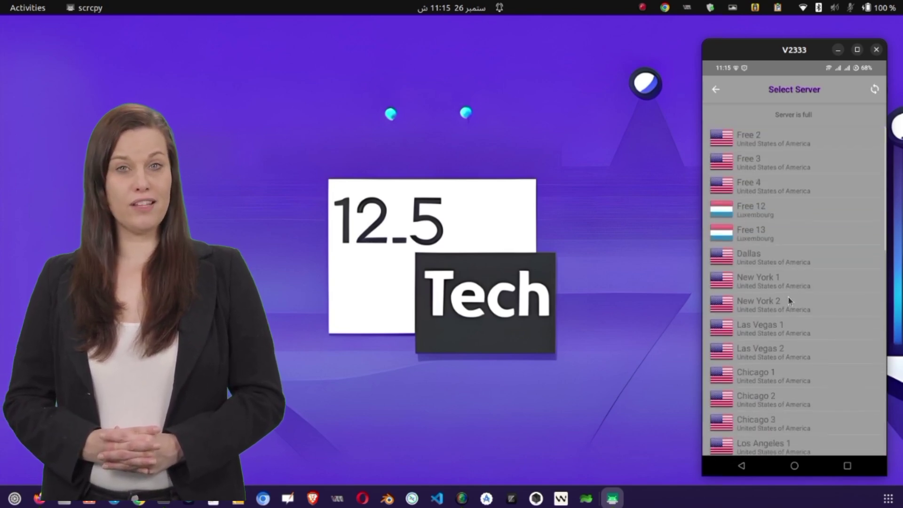
pyautogui.click(790, 212)
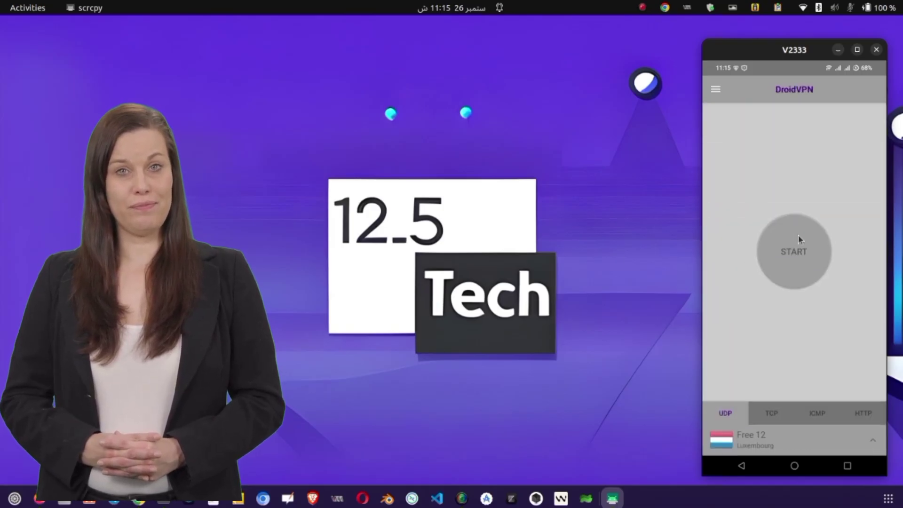
pyautogui.click(799, 236)
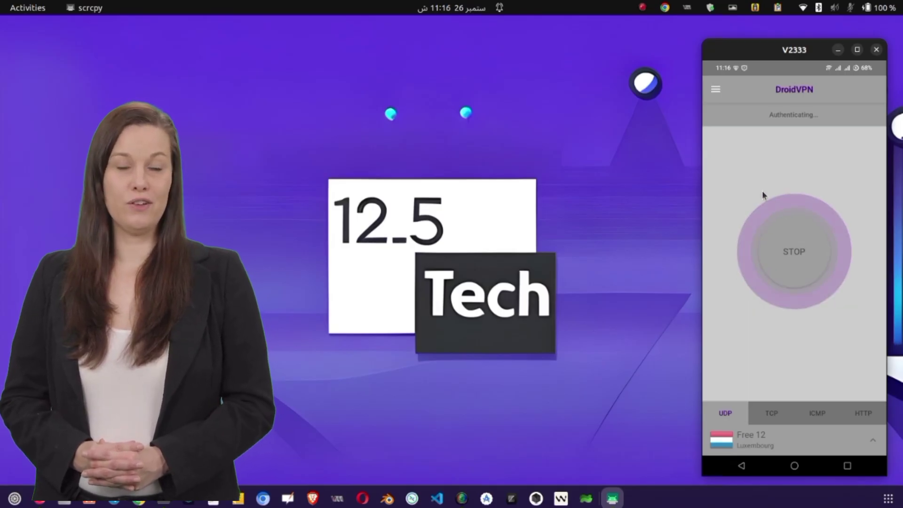
# - View the connection Logs from the menu, return to the main screen, and retry START
pyautogui.click(715, 89)
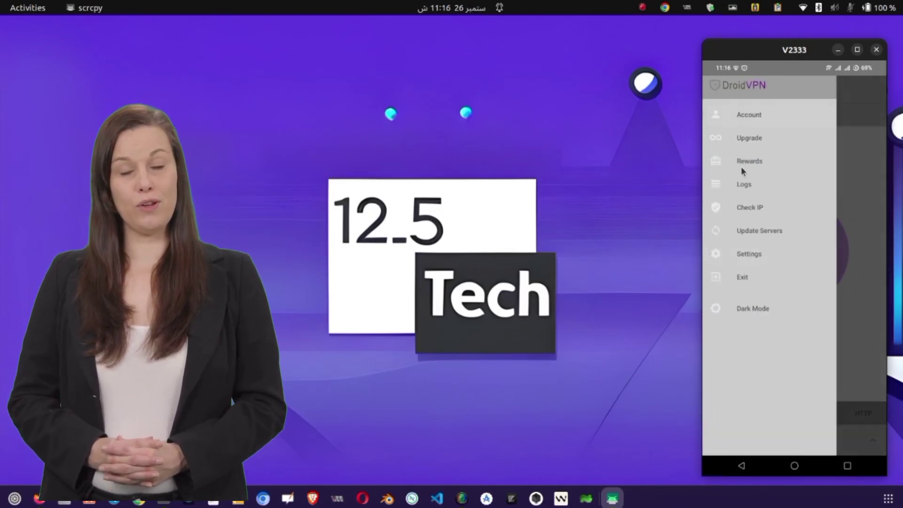
pyautogui.click(744, 184)
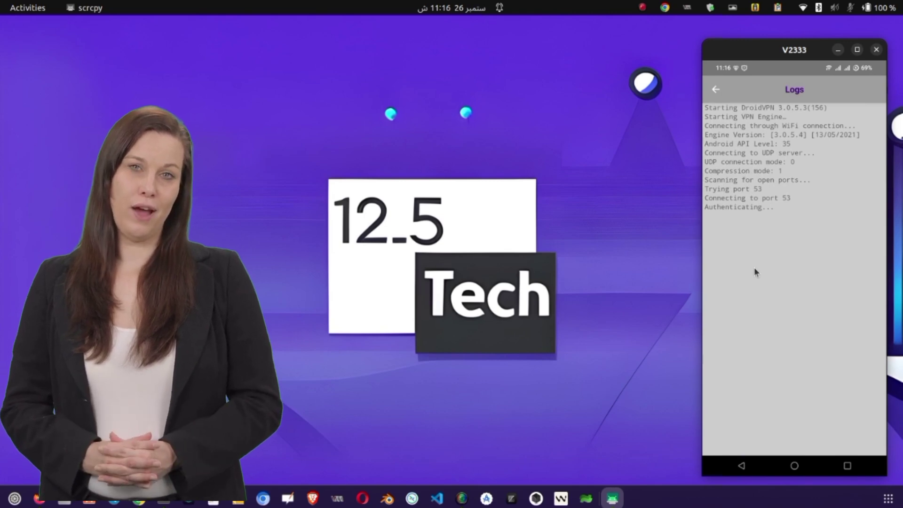
pyautogui.click(715, 89)
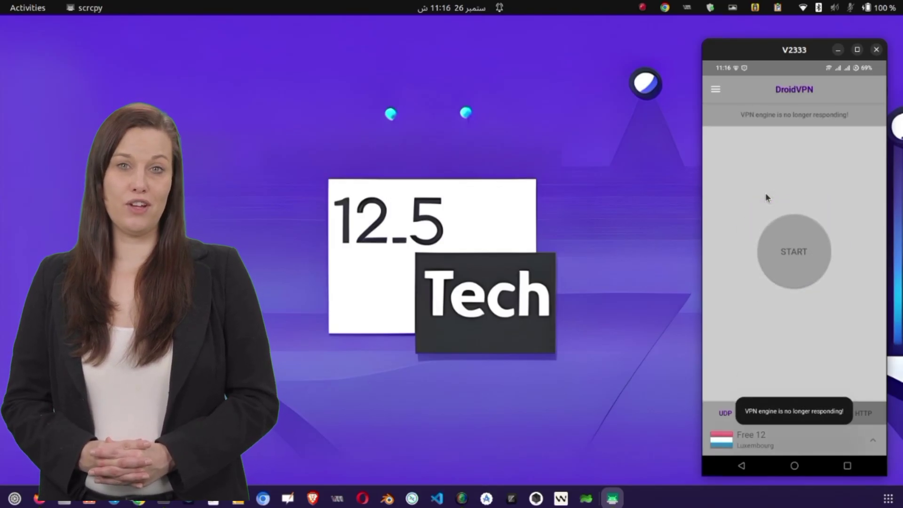
pyautogui.click(792, 257)
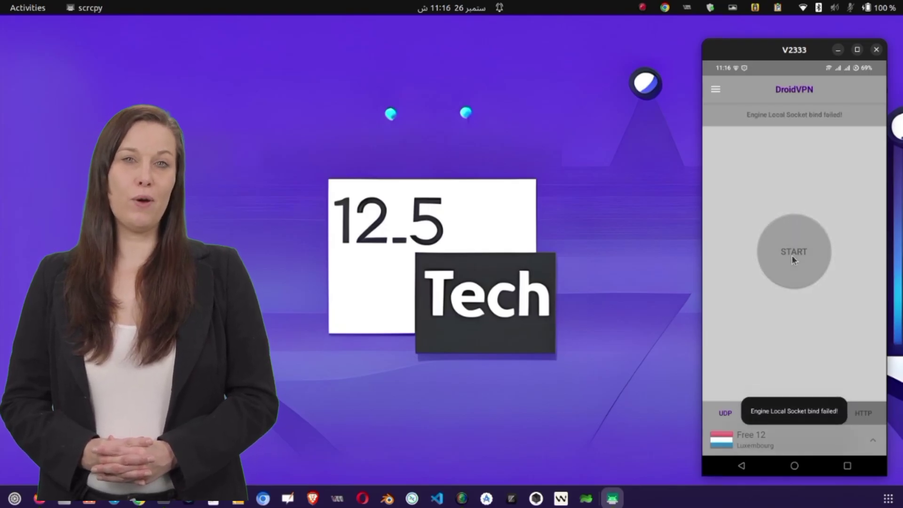